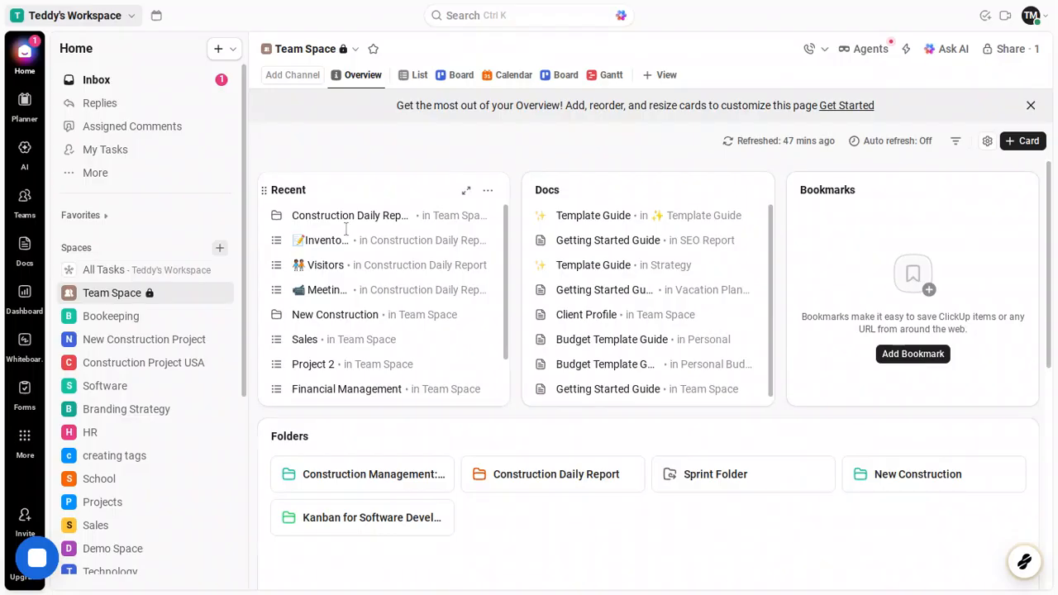
# Start a new Space in the workspace and name it "New Space for Beginners 2026".
pyautogui.scroll(-3, 209, 433)
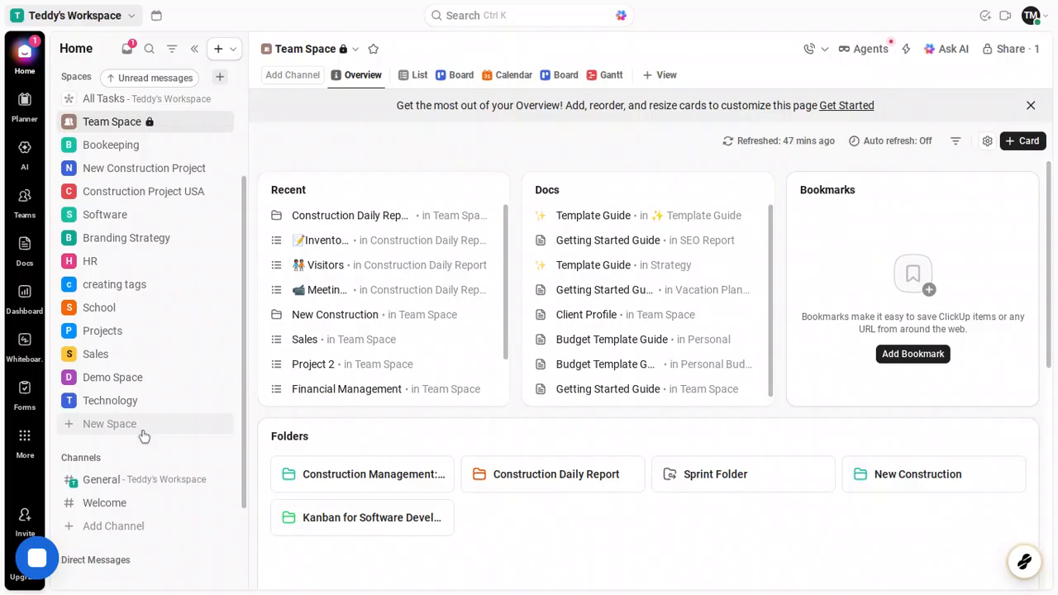
pyautogui.click(143, 435)
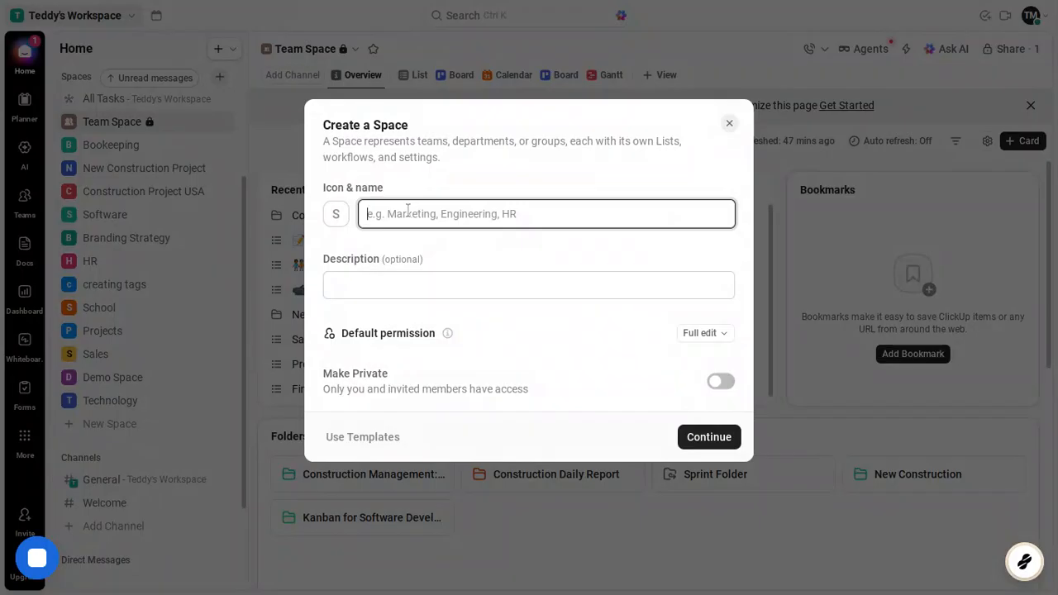
pyautogui.write('N')
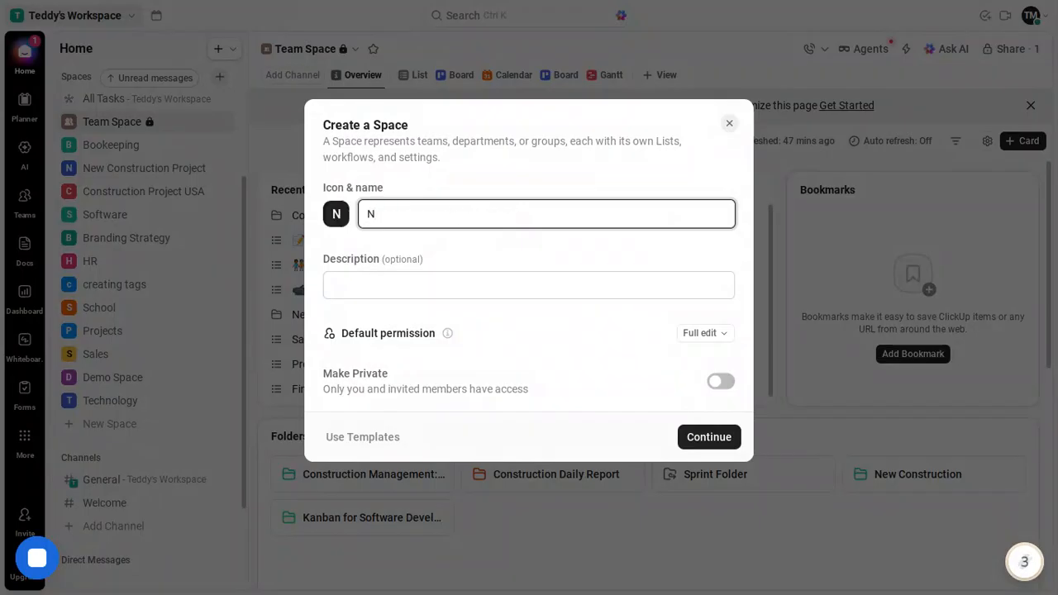
pyautogui.write('ew Sp')
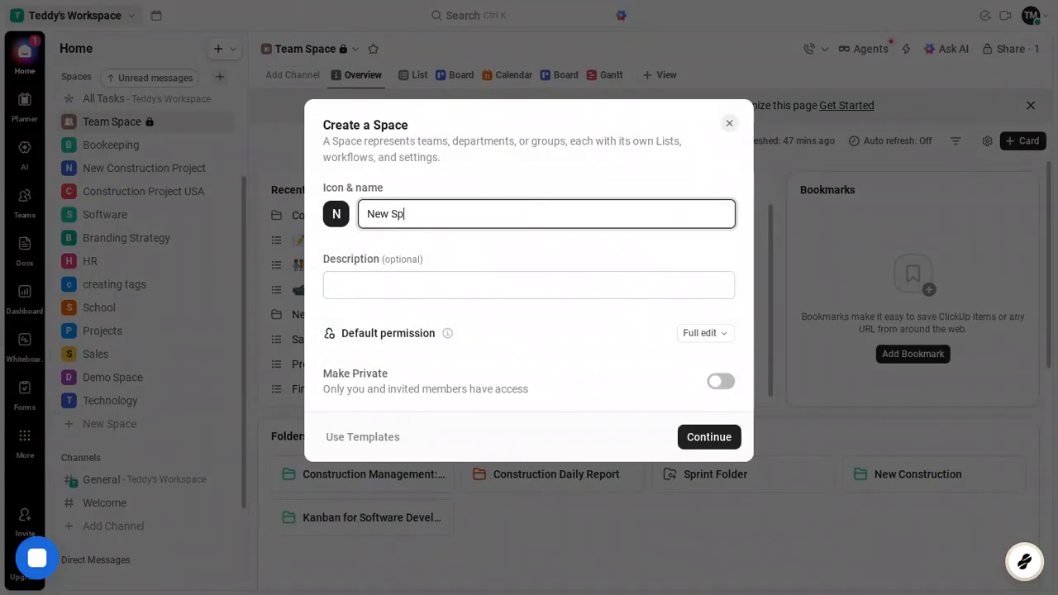
pyautogui.write('ace for Beginners 202')
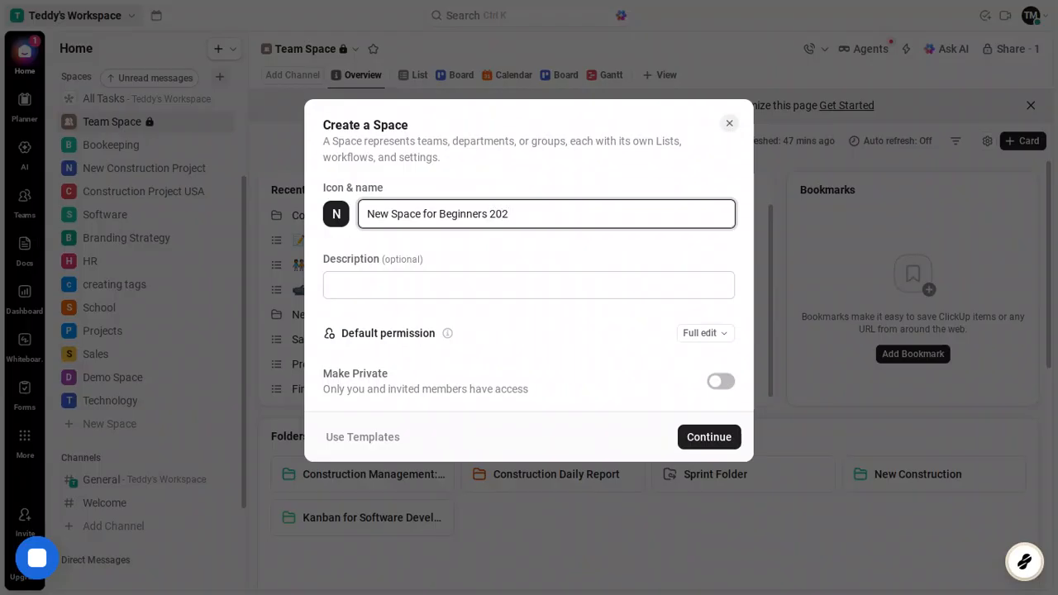
pyautogui.write('6')
pyautogui.click(374, 279)
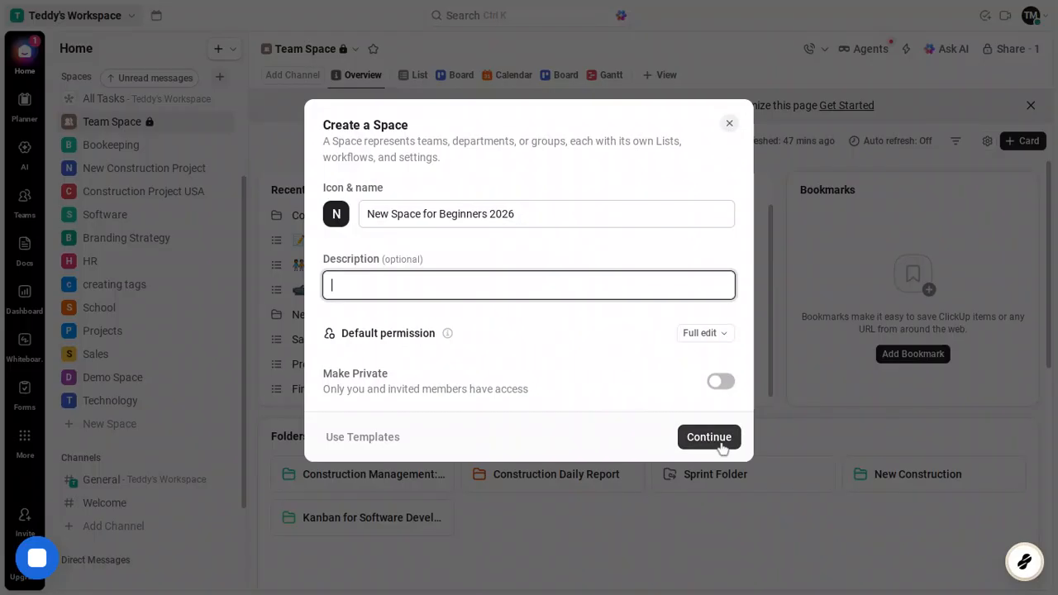
# Proceed to the workflow setup and create the Space with the Starter workflow and its default views, statuses and ClickApps.
pyautogui.click(722, 447)
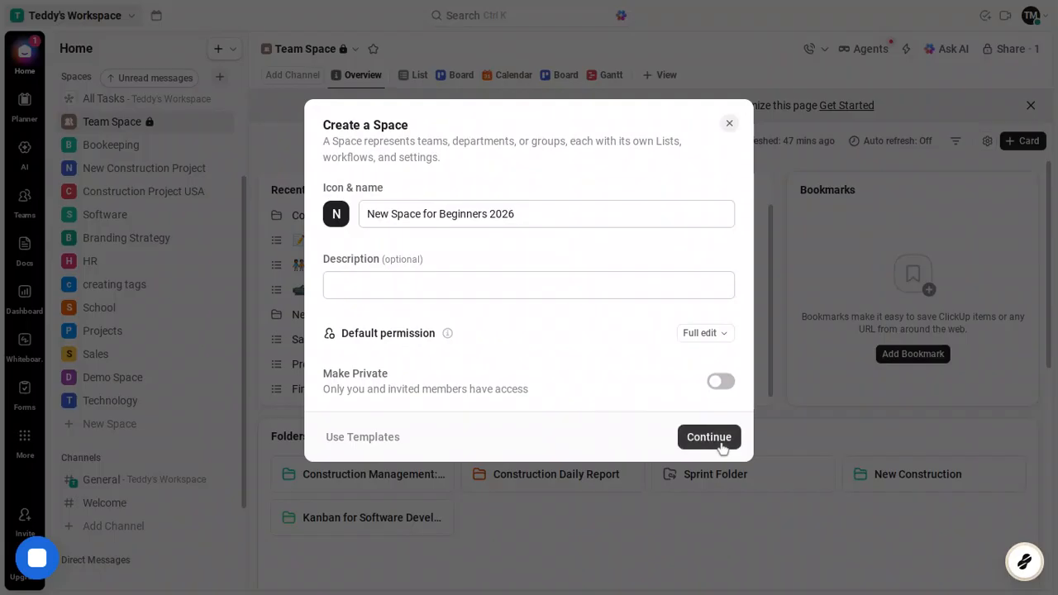
pyautogui.click(717, 442)
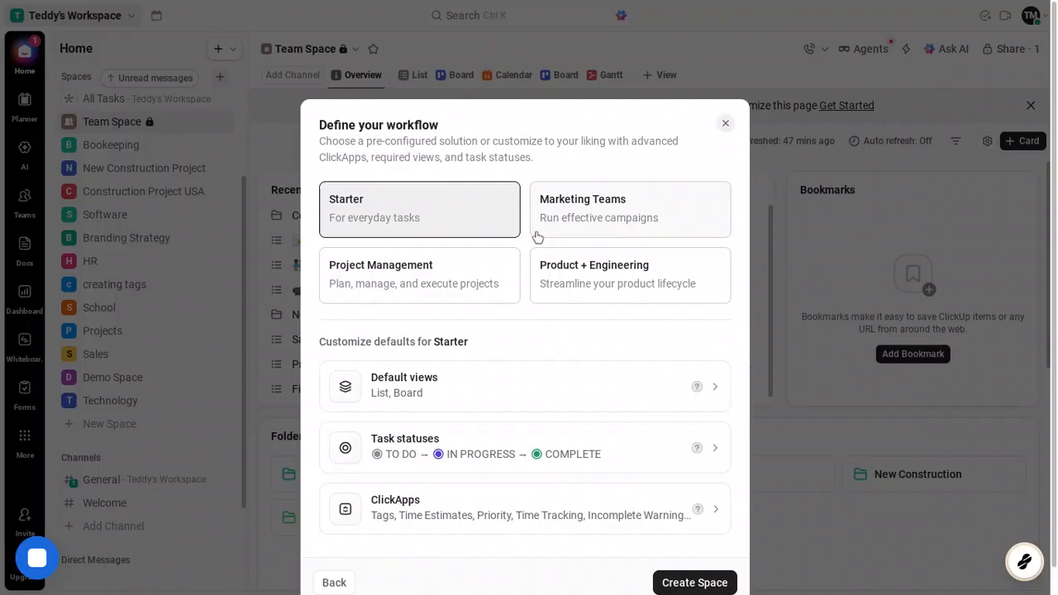
pyautogui.scroll(-1, 537, 237)
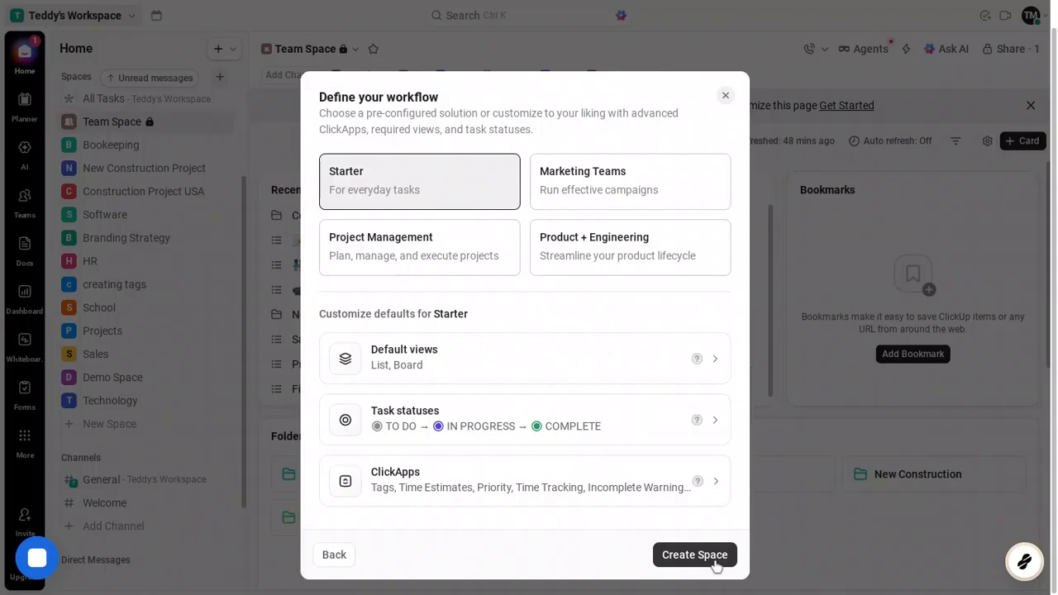
pyautogui.click(716, 565)
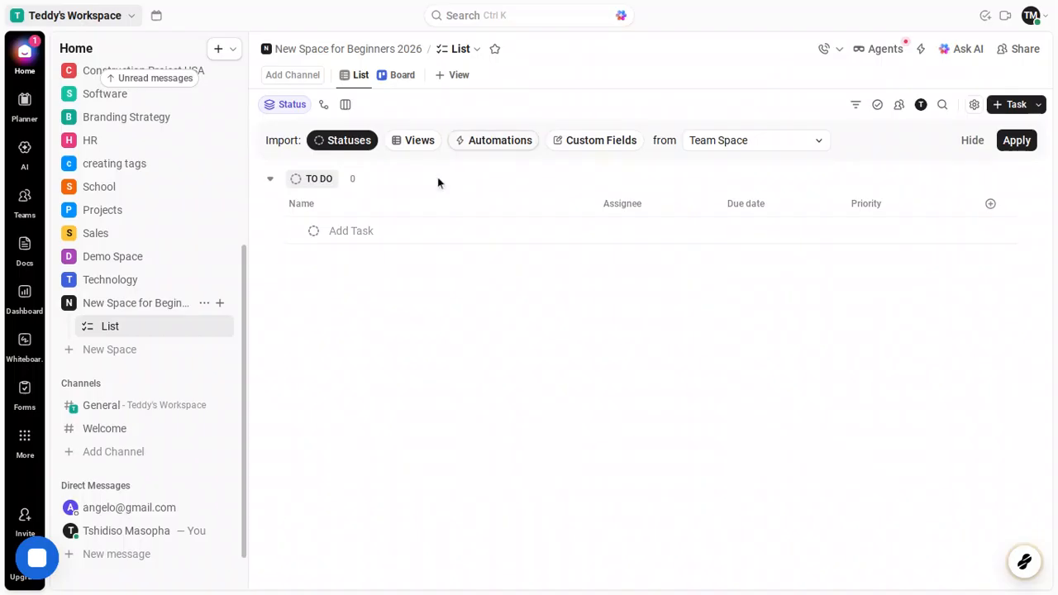
# Add a task named "New Task 1" under the TO DO status of the new Space's list.
pyautogui.click(370, 234)
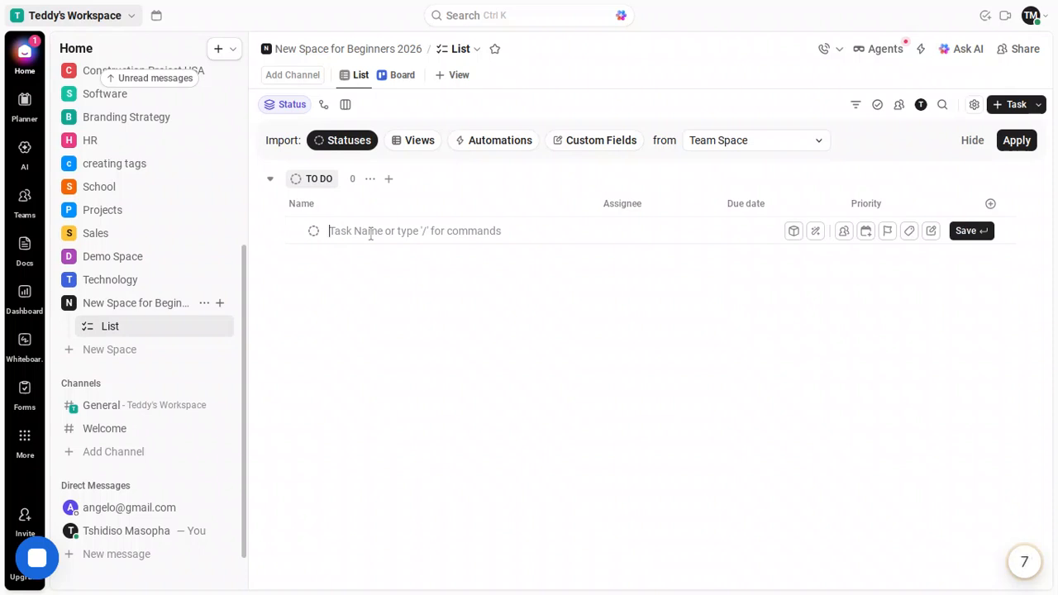
pyautogui.write('N')
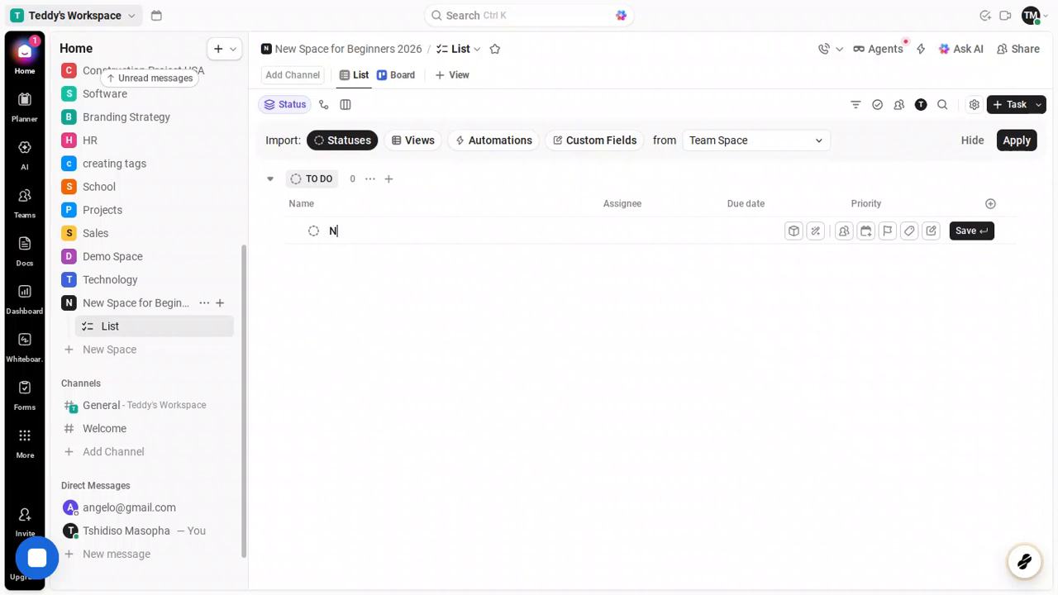
pyautogui.write('ew Task 1')
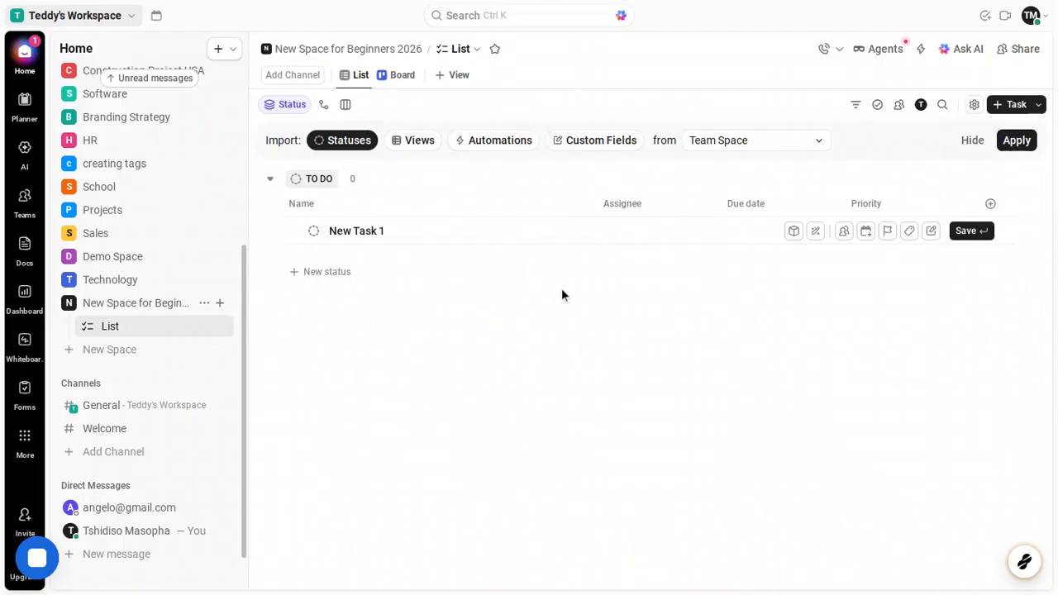
pyautogui.press('Return')
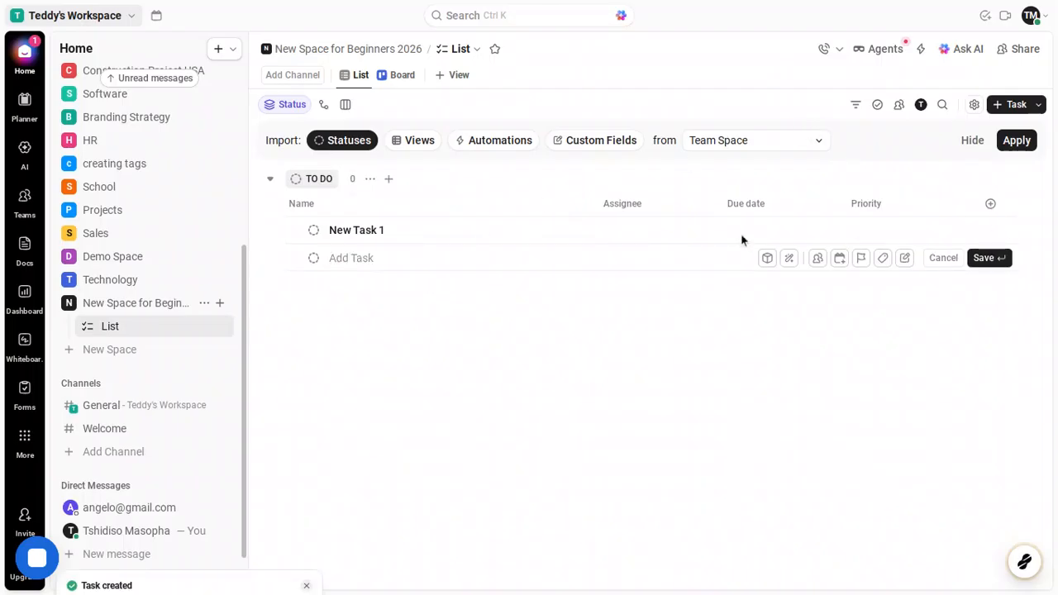
# Add a second task named "New Task 2" under TO DO and save it.
pyautogui.click(559, 257)
pyautogui.write('New')
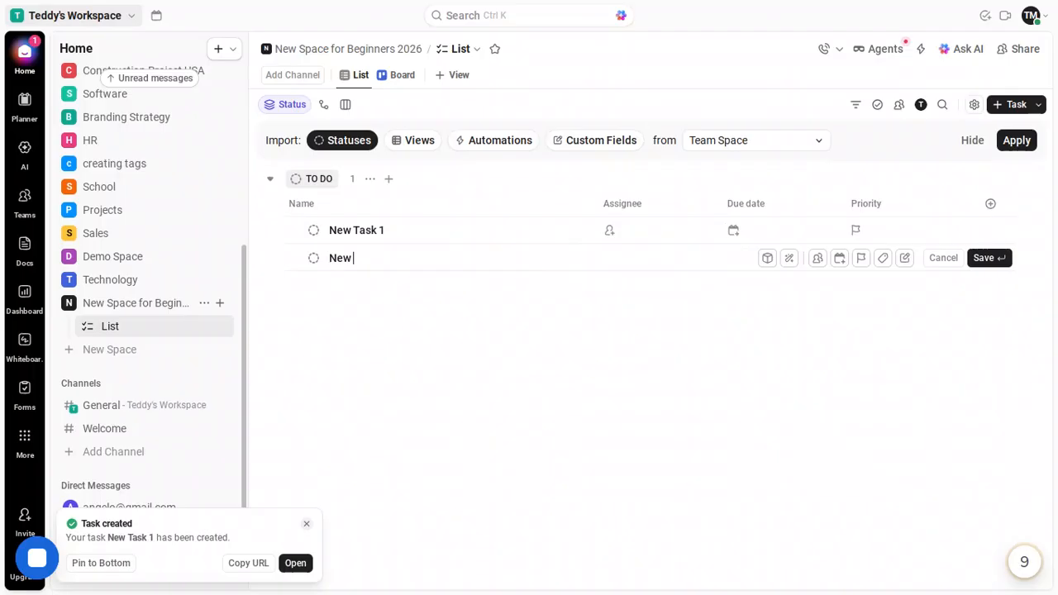
pyautogui.write(' Task 2')
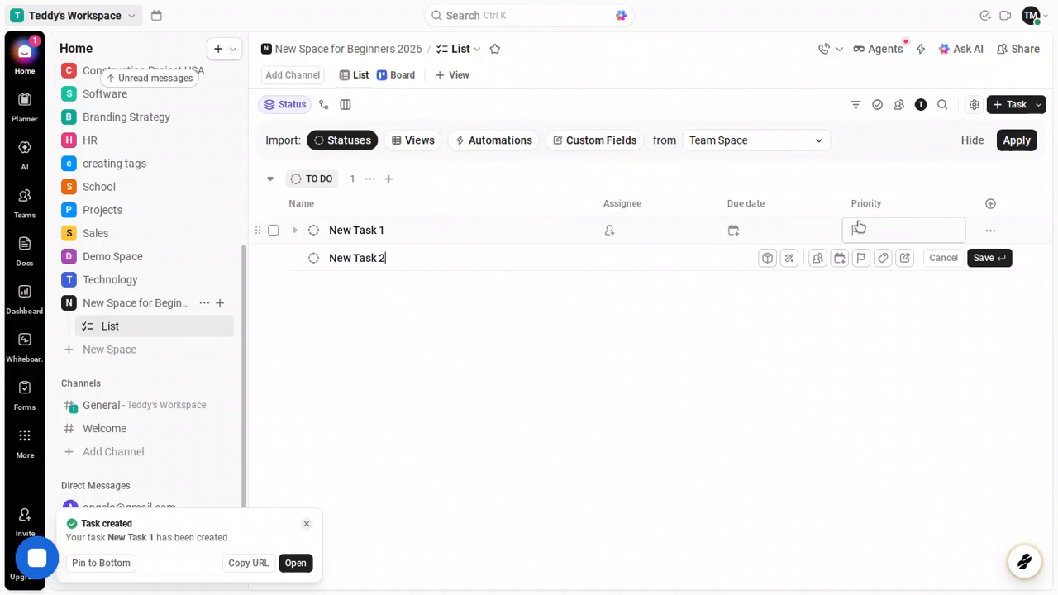
pyautogui.click(983, 258)
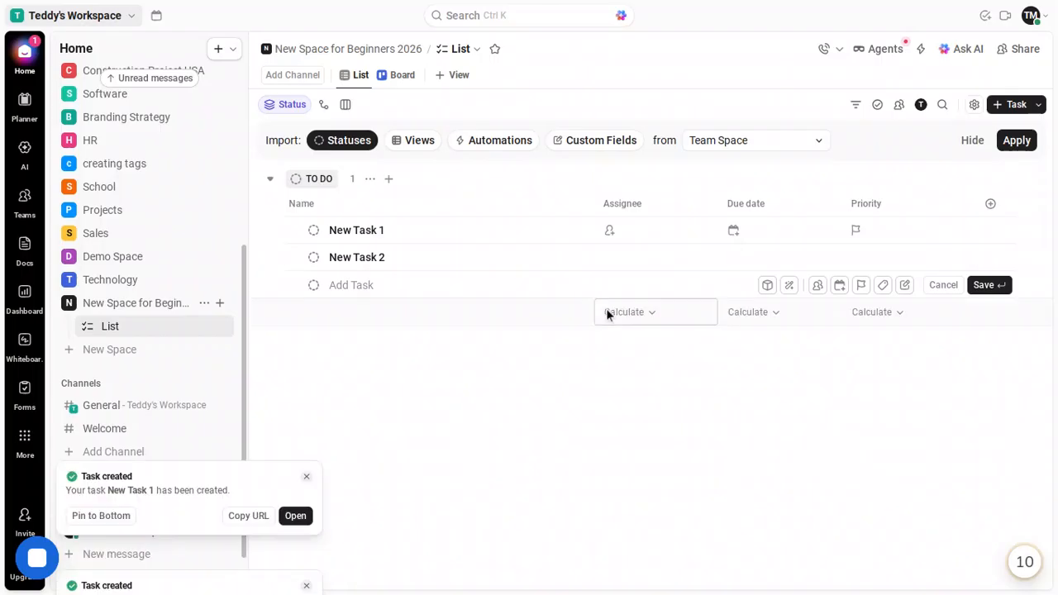
# Add a third task named "New Task 3" under TO DO and save it.
pyautogui.click(452, 291)
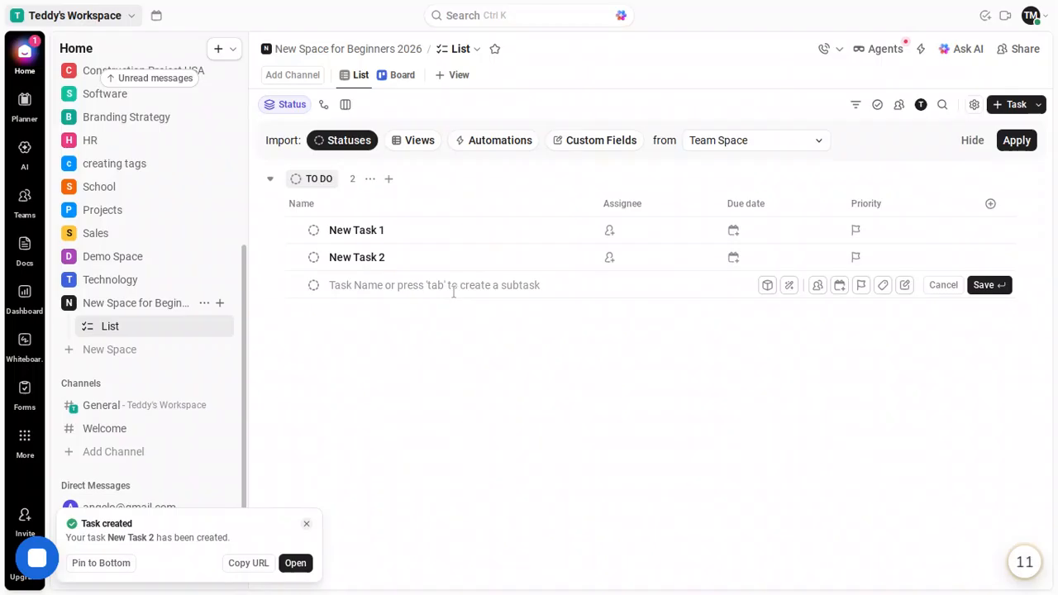
pyautogui.write('N')
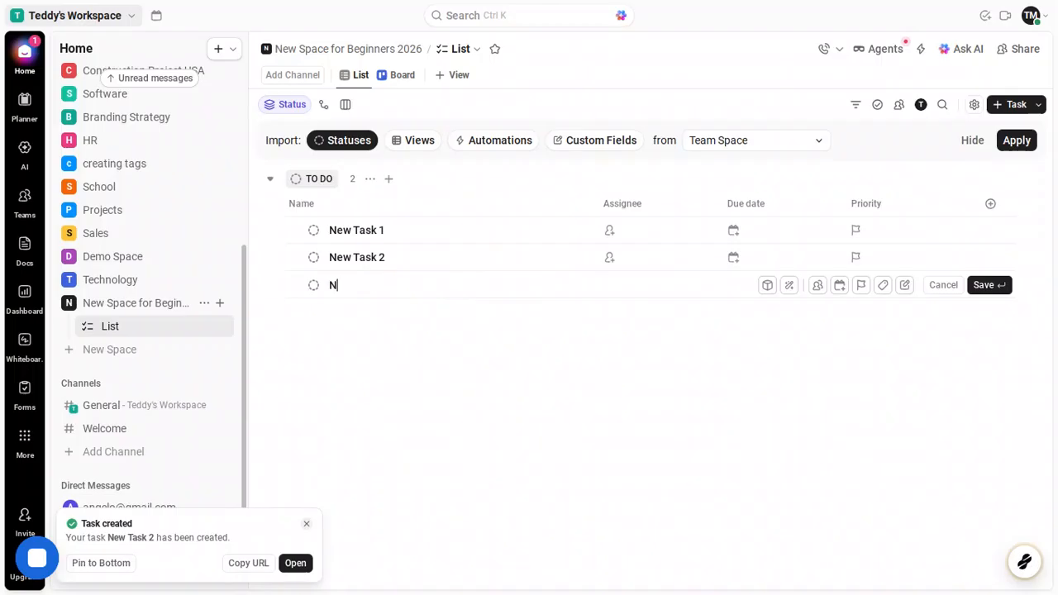
pyautogui.write('ew Task 3')
pyautogui.press('BackSpace')
pyautogui.write('3')
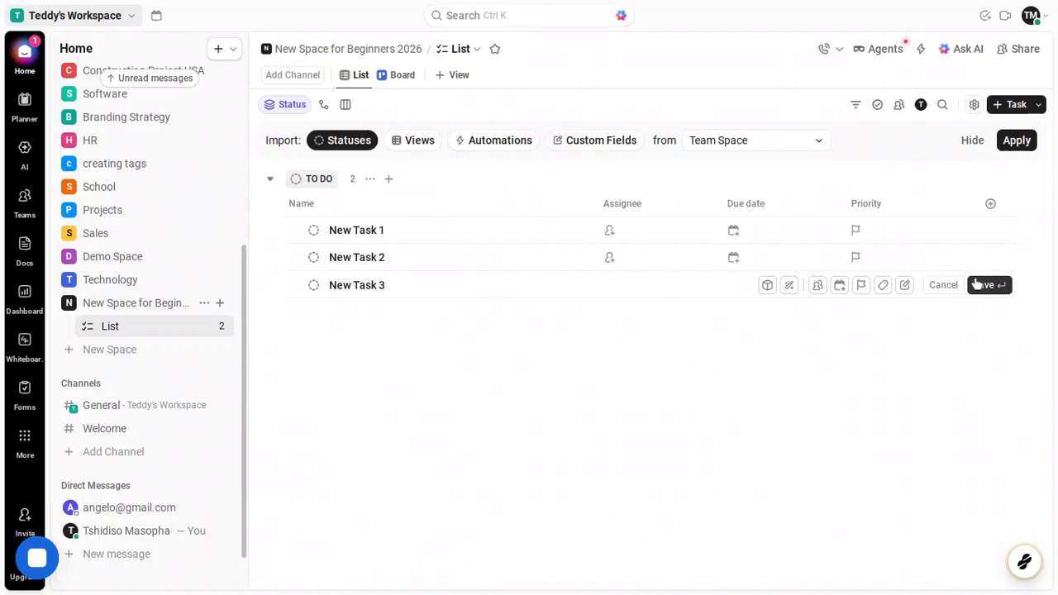
pyautogui.click(976, 284)
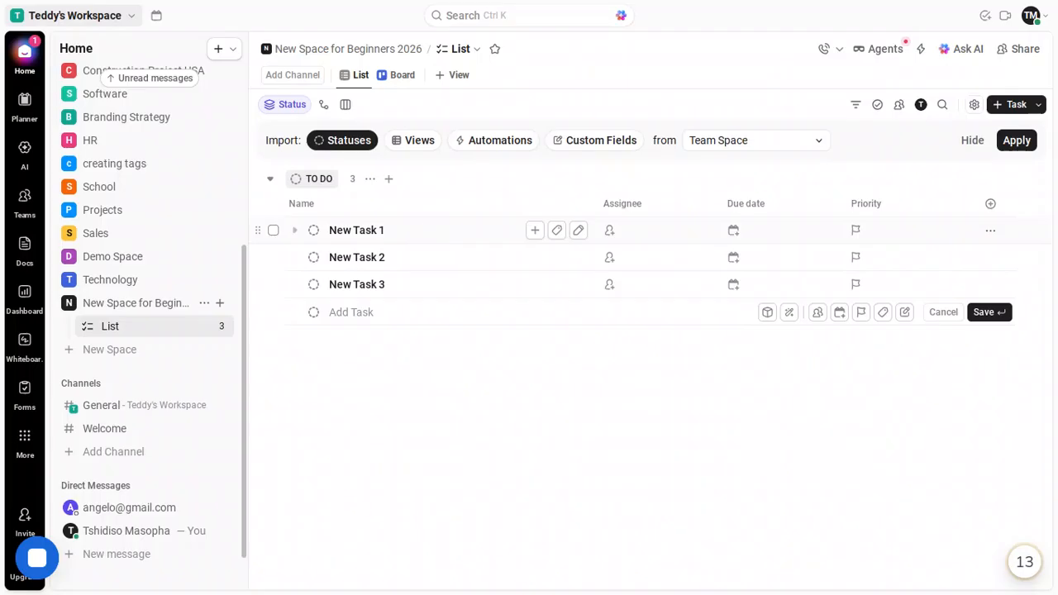
# Open New Task 1, log 30 minutes of tracked time on it, and return to the task list.
pyautogui.click(357, 231)
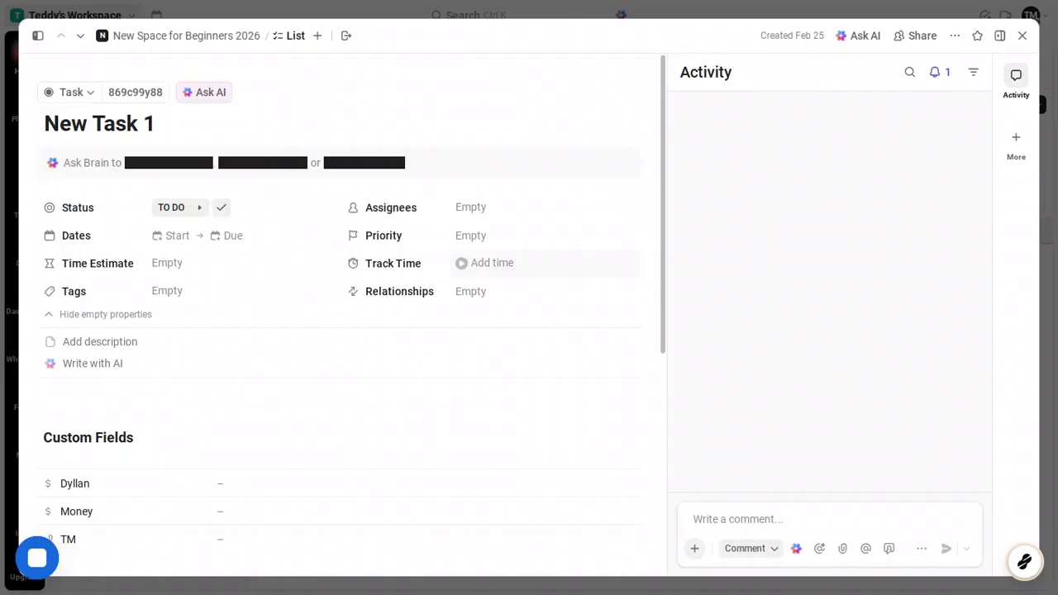
pyautogui.click(469, 261)
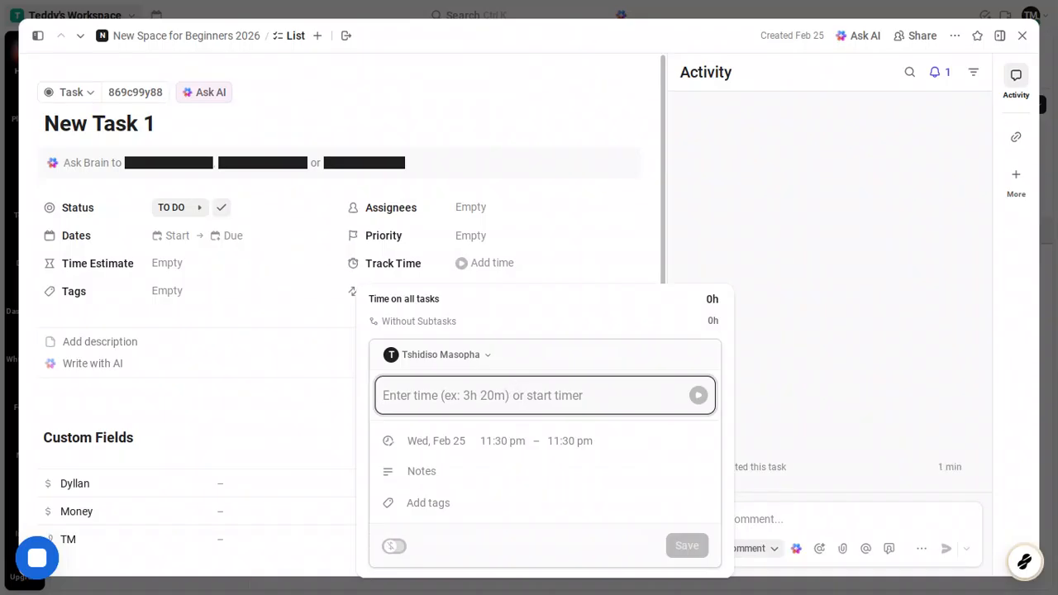
pyautogui.write('30 ')
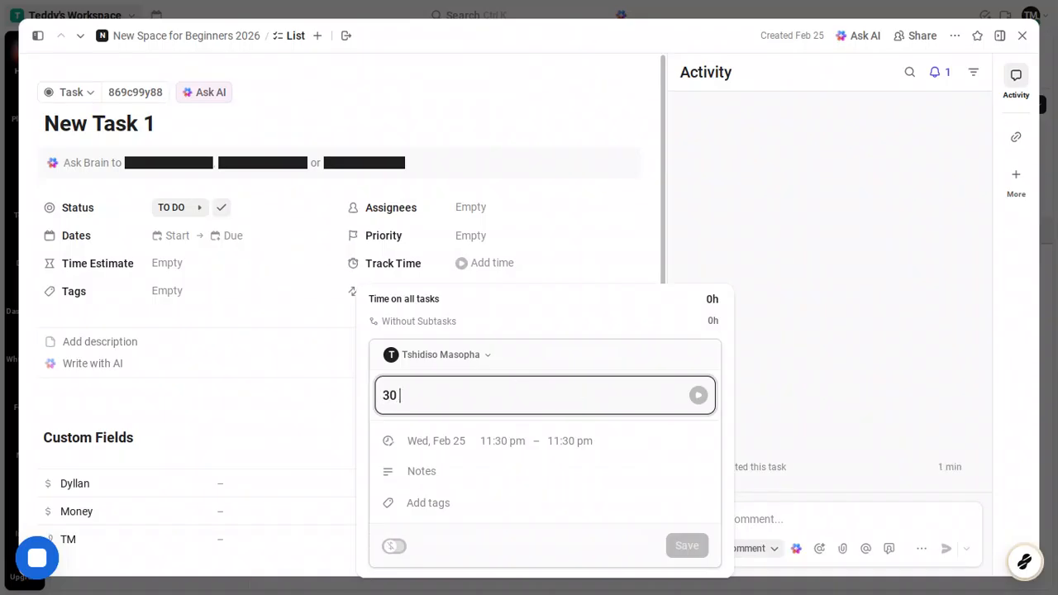
pyautogui.write('minutes')
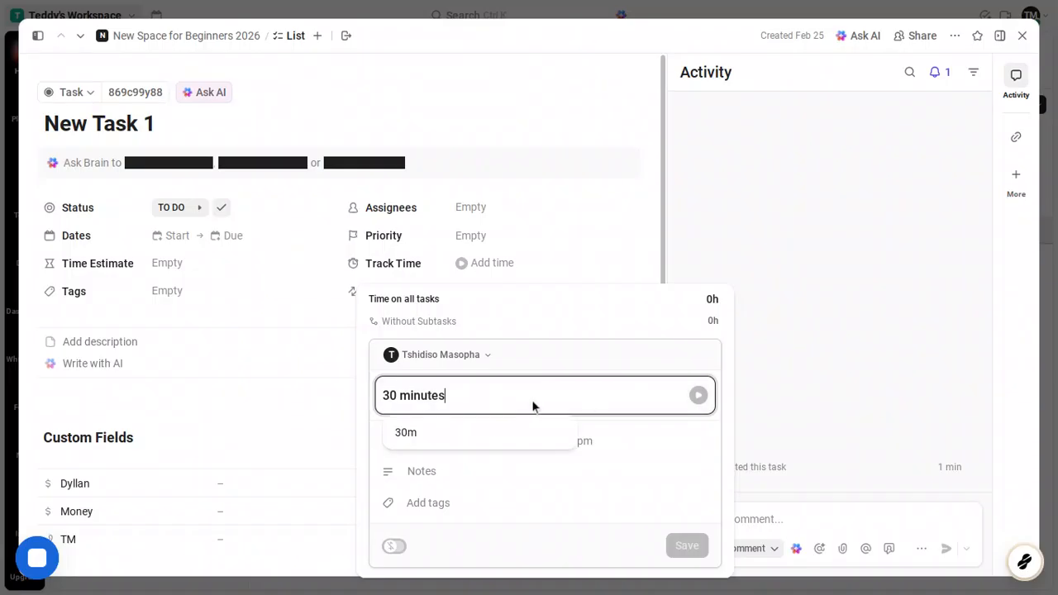
pyautogui.click(494, 434)
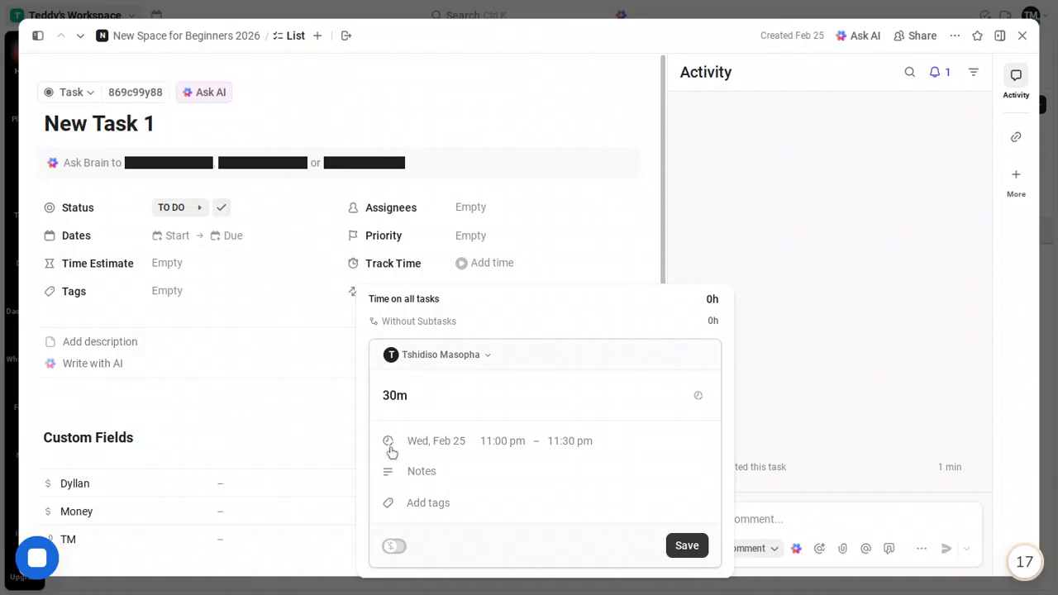
pyautogui.click(210, 347)
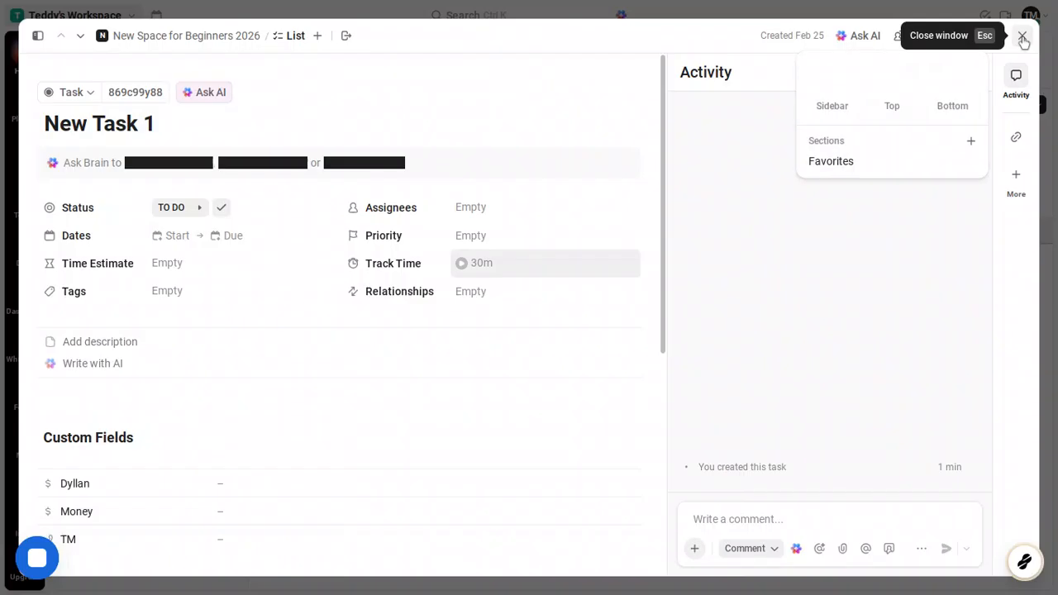
pyautogui.click(561, 207)
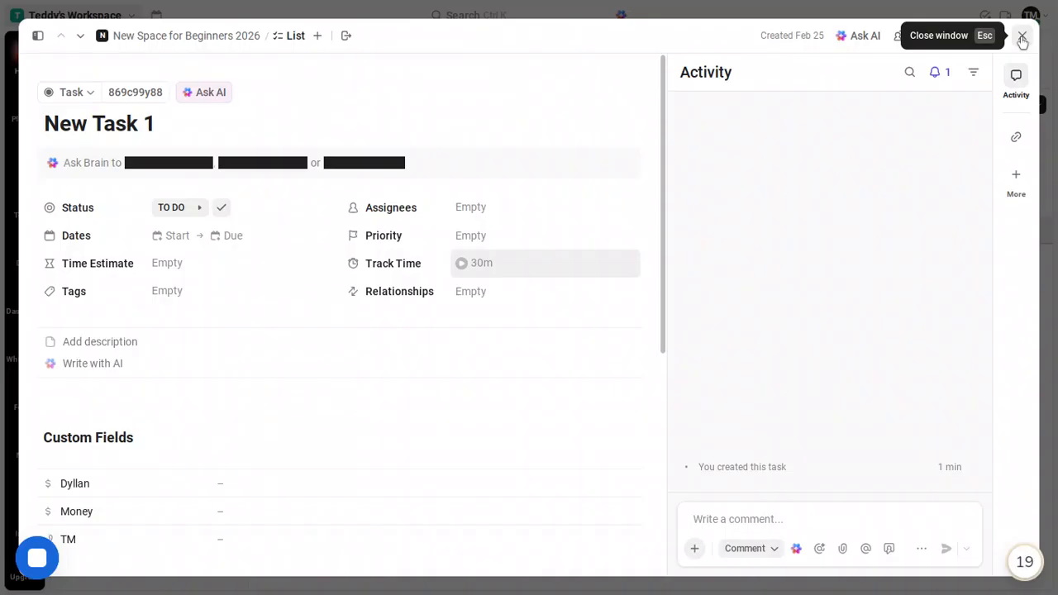
pyautogui.press('Escape')
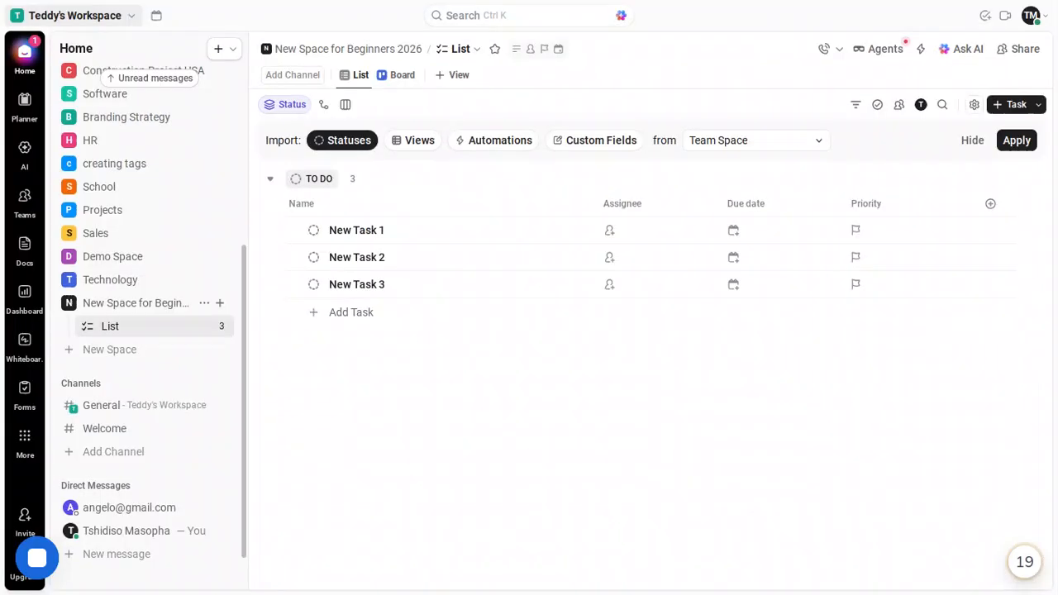